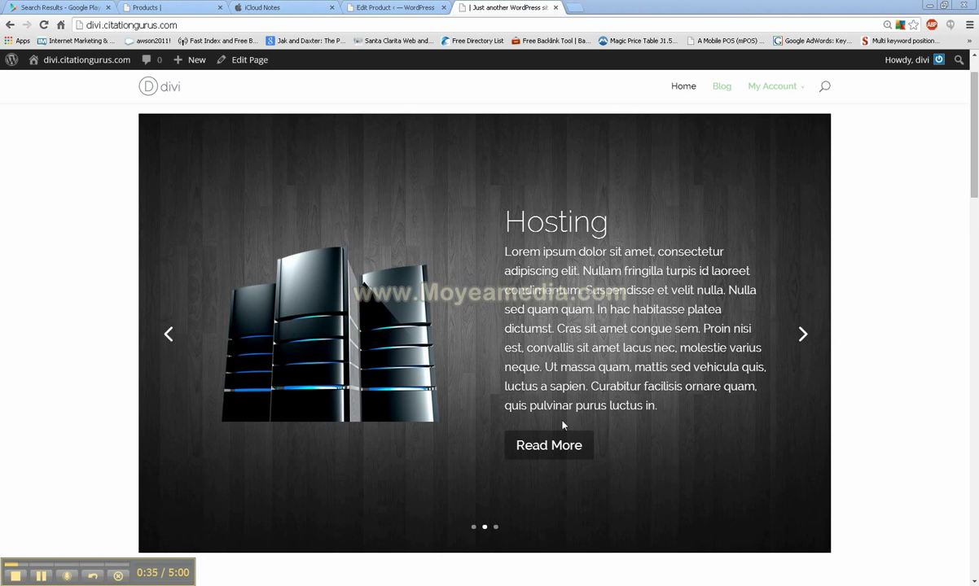
Examine the demo homepage's sections from the slider down to the shop products, including the SEO slide.
left_click(803, 335)
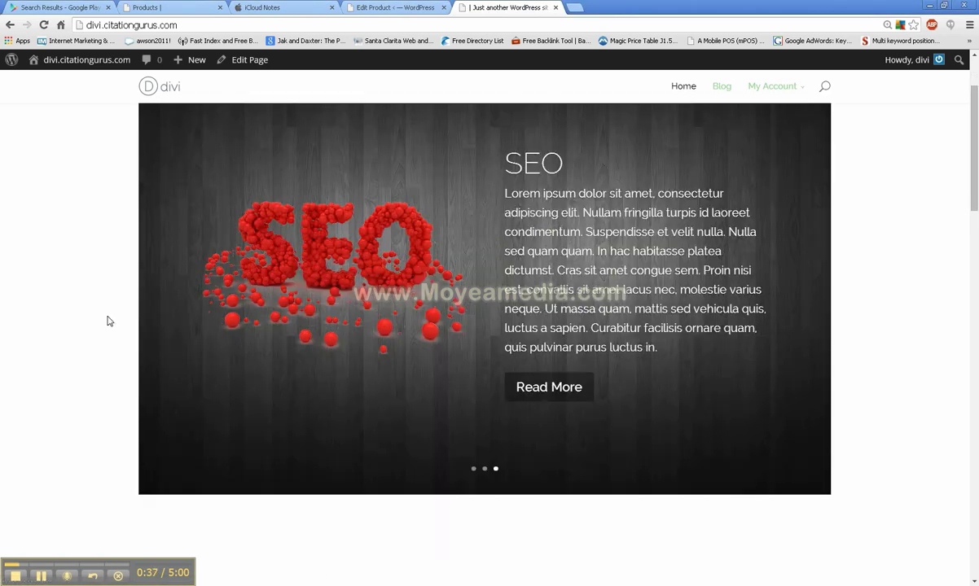
scroll(107, 321, "down", 3)
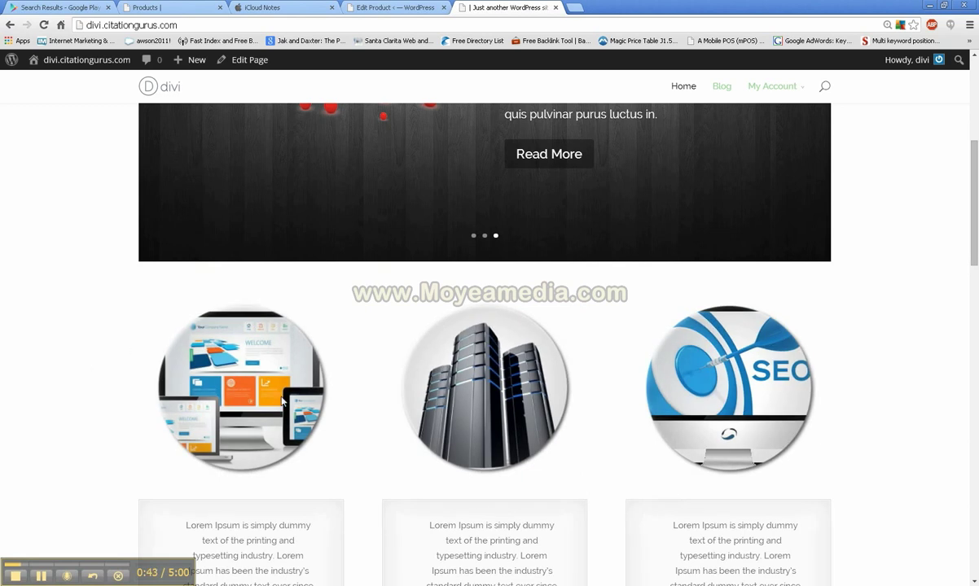
scroll(70, 262, "down", 3)
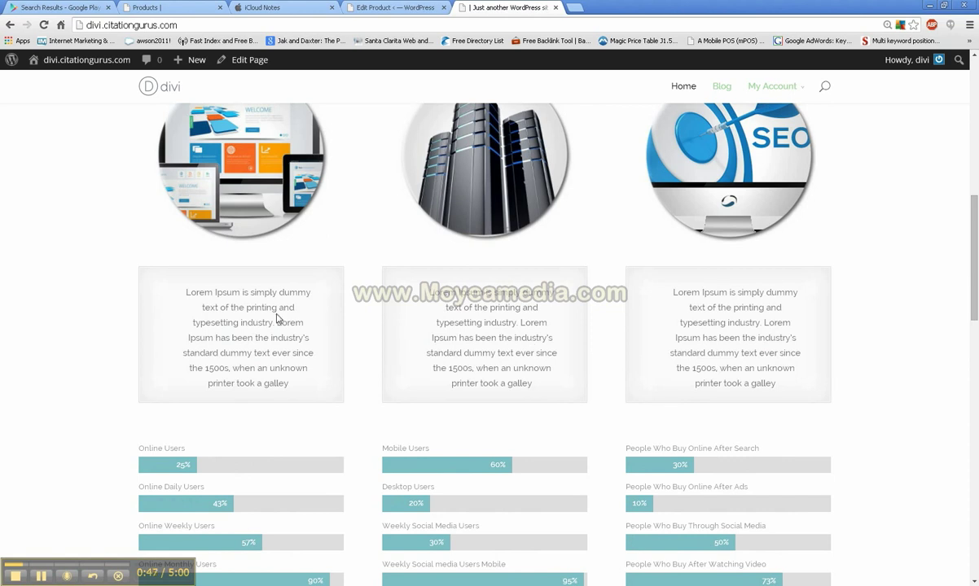
scroll(64, 276, "down", 3)
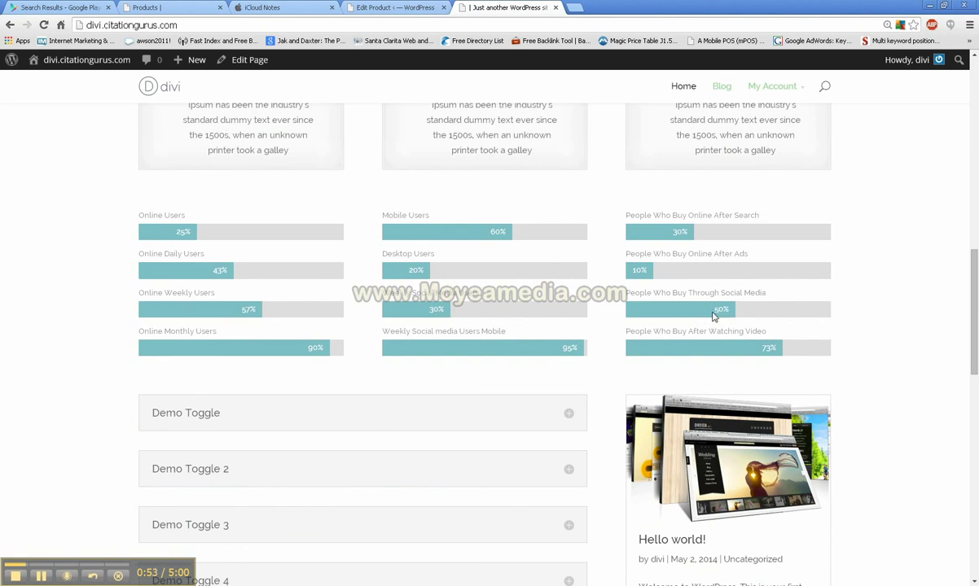
scroll(107, 236, "down", 1)
scroll(108, 236, "down", 2)
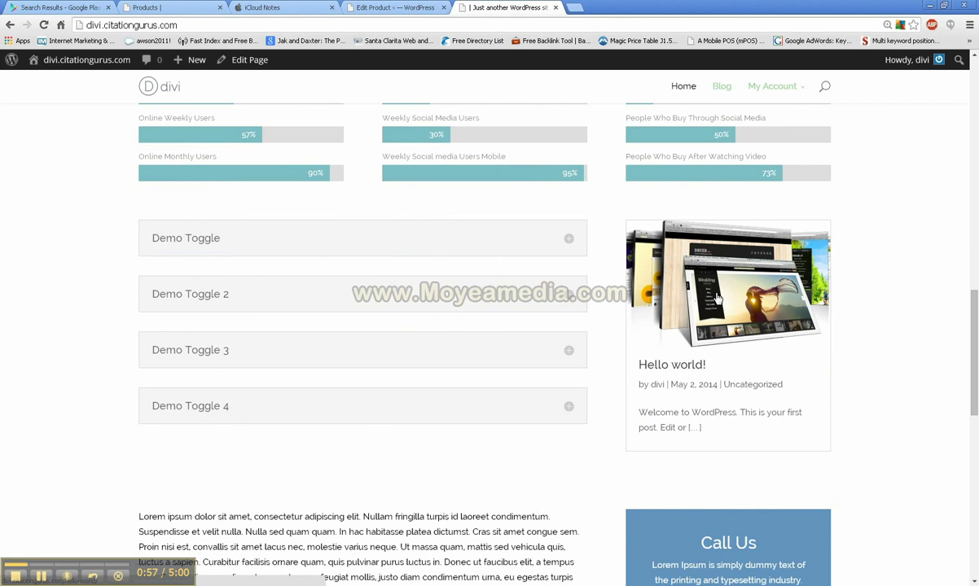
scroll(366, 305, "down", 5)
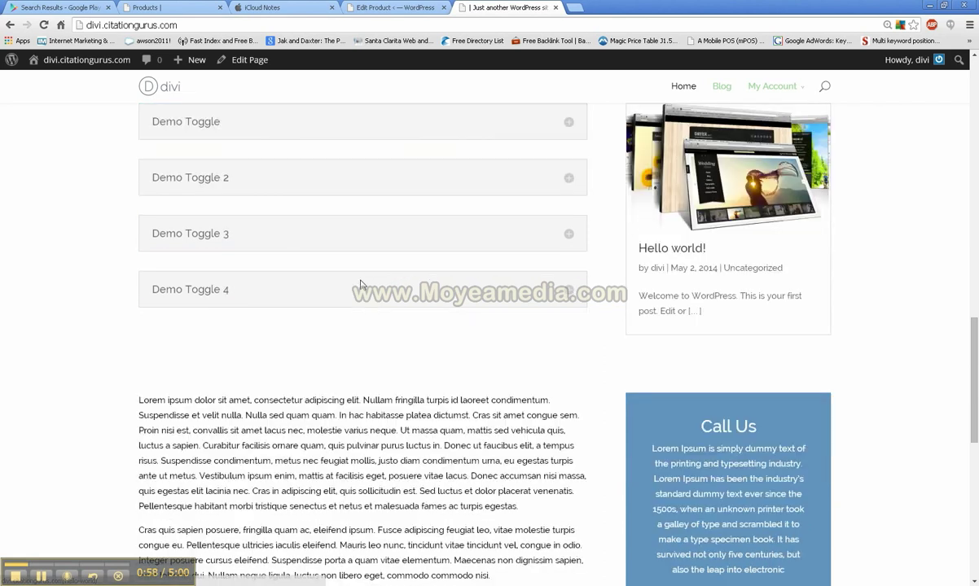
scroll(550, 390, "down", 2)
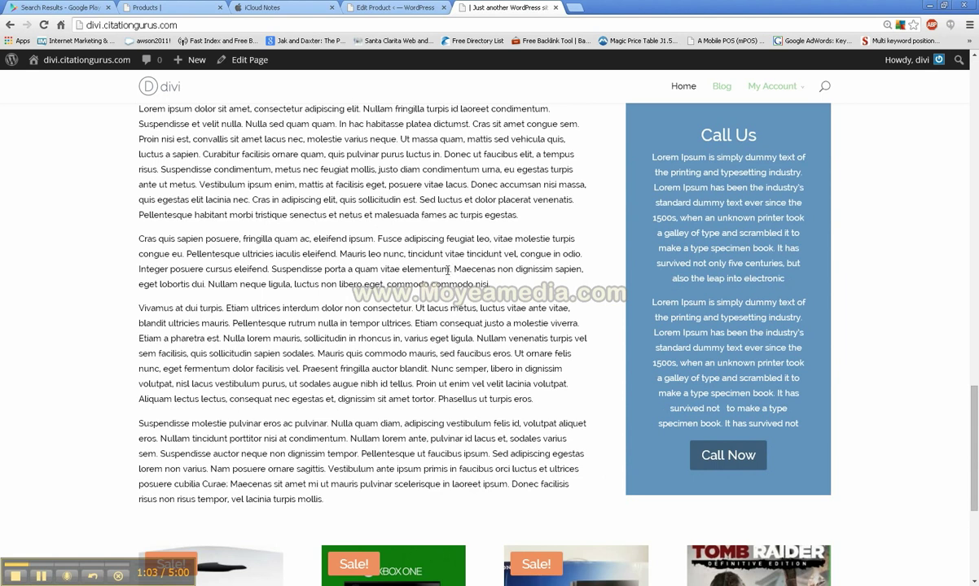
scroll(447, 269, "down", 4)
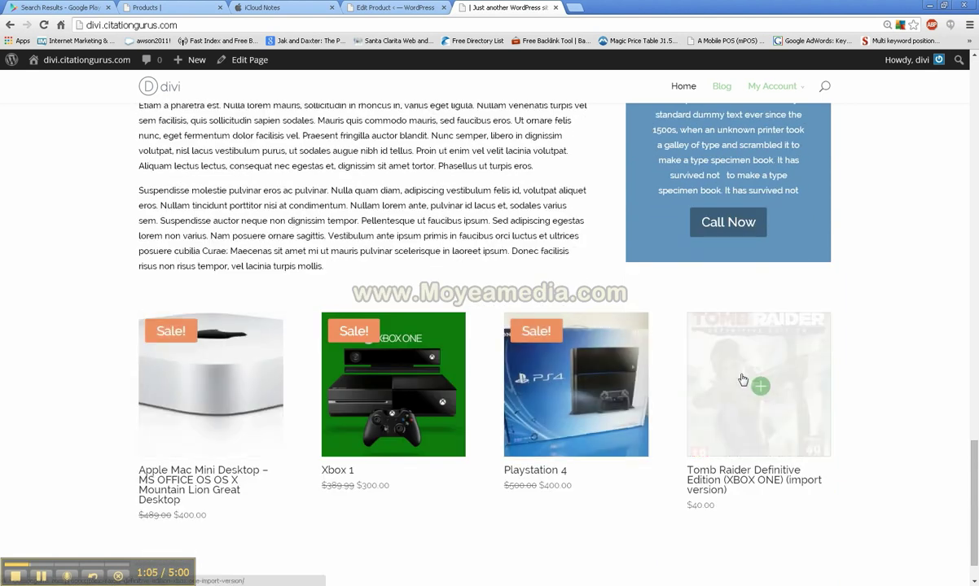
scroll(118, 319, "down", 1)
scroll(116, 299, "up", 2)
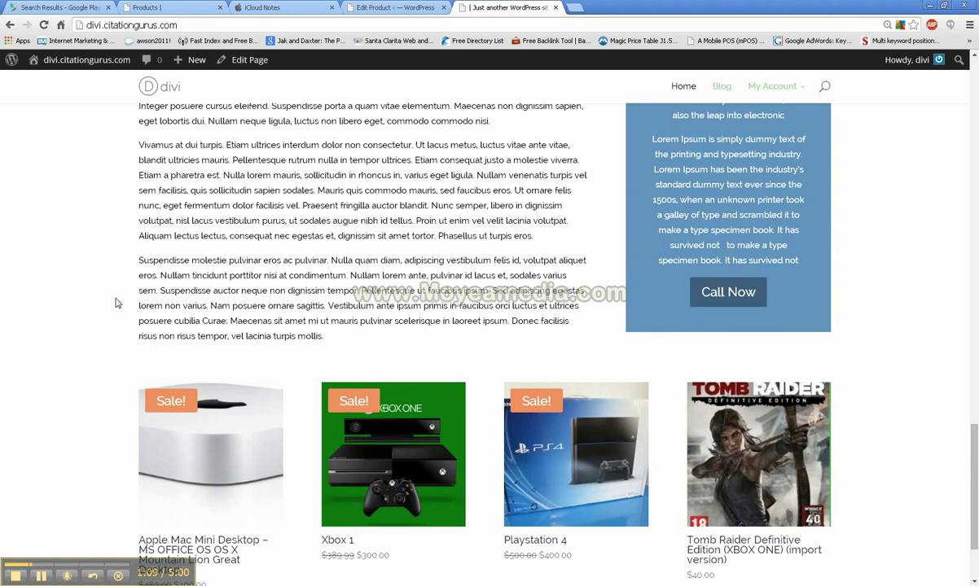
Review the overall homepage layout again, from the header through the counters and toggles to the product row.
scroll(116, 303, "up", 7)
scroll(115, 301, "up", 12)
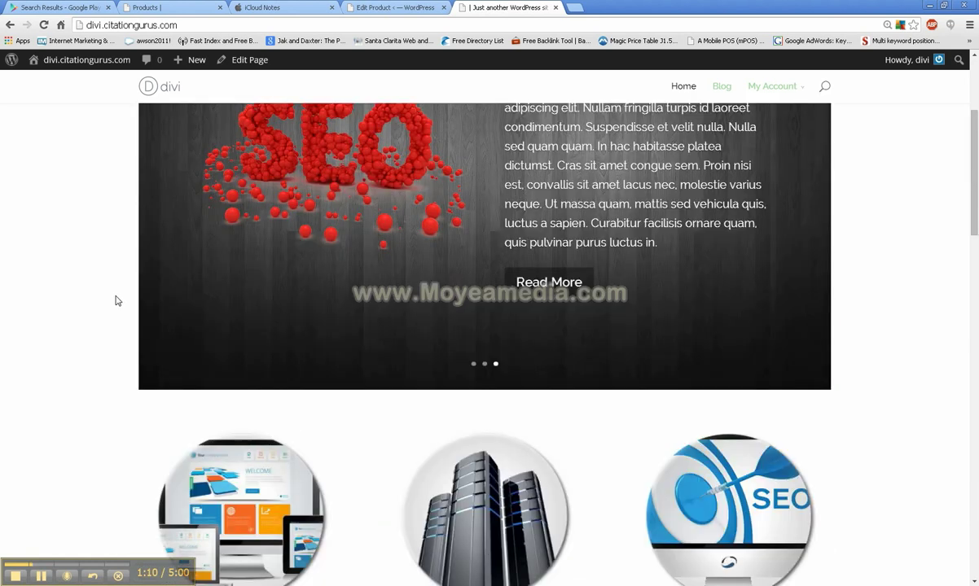
scroll(115, 301, "up", 3)
scroll(115, 301, "down", 13)
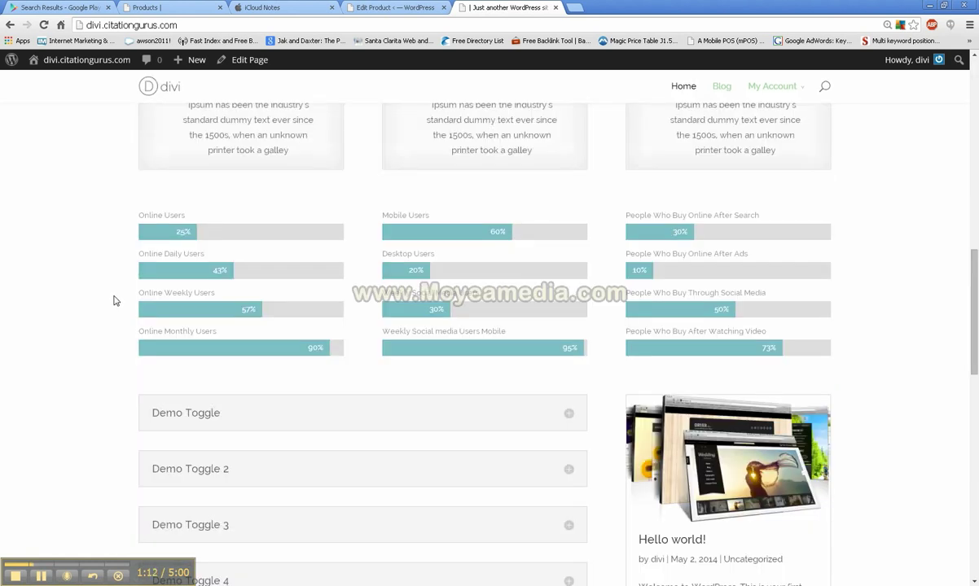
scroll(106, 290, "down", 5)
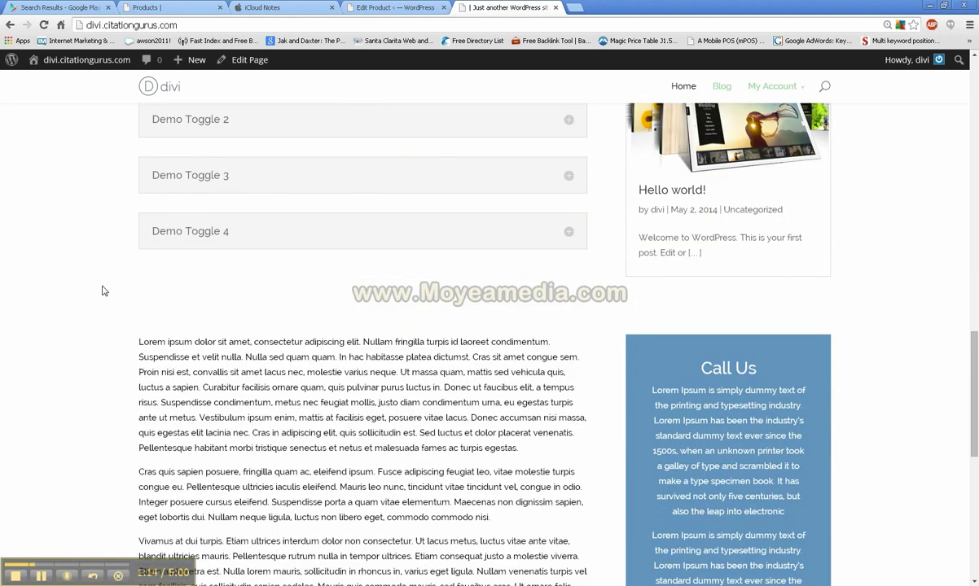
scroll(103, 290, "down", 5)
scroll(103, 291, "down", 3)
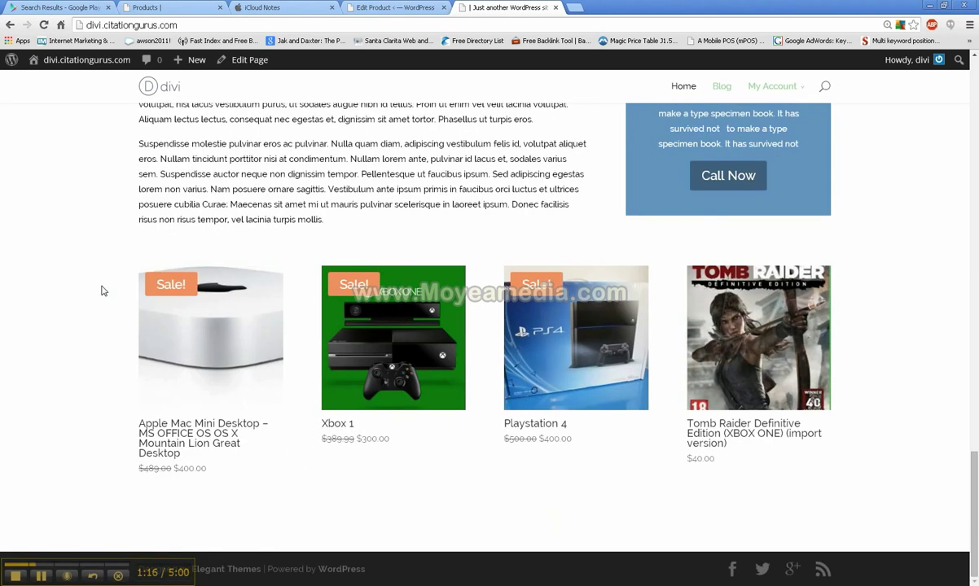
mouse_move(181, 334)
scroll(165, 359, "up", 1)
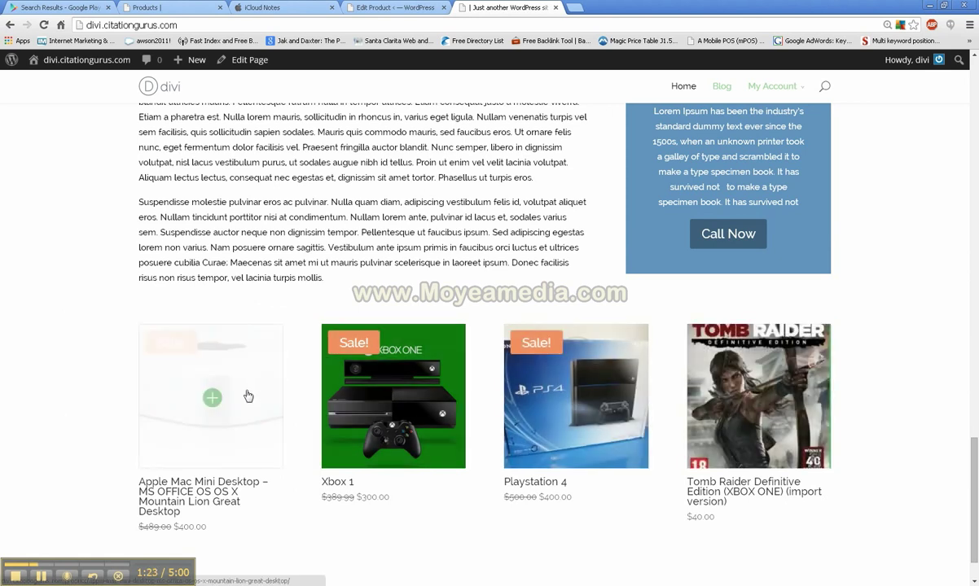
scroll(69, 201, "up", 5)
scroll(71, 203, "up", 15)
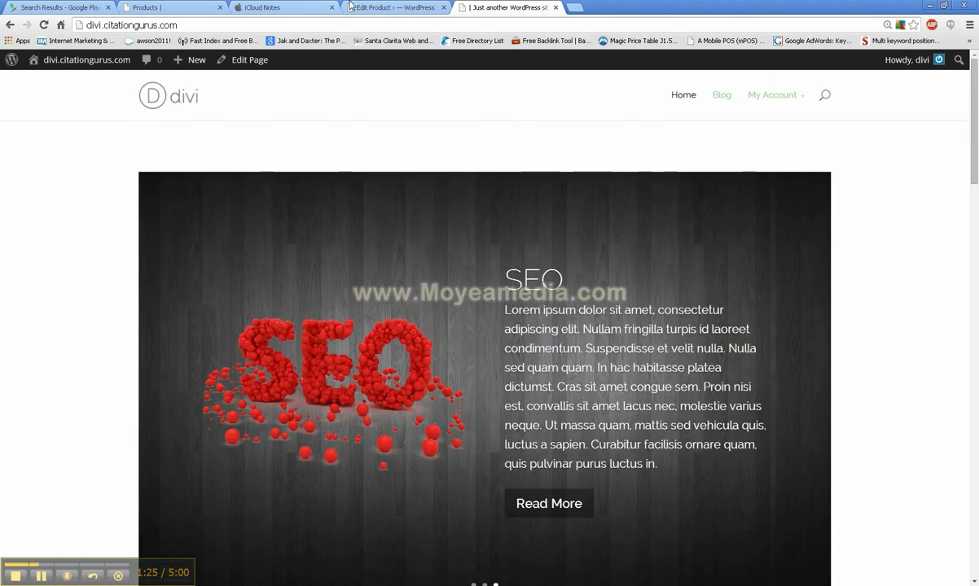
In the WordPress admin, create a new page titled "Home 2".
left_click(362, 8)
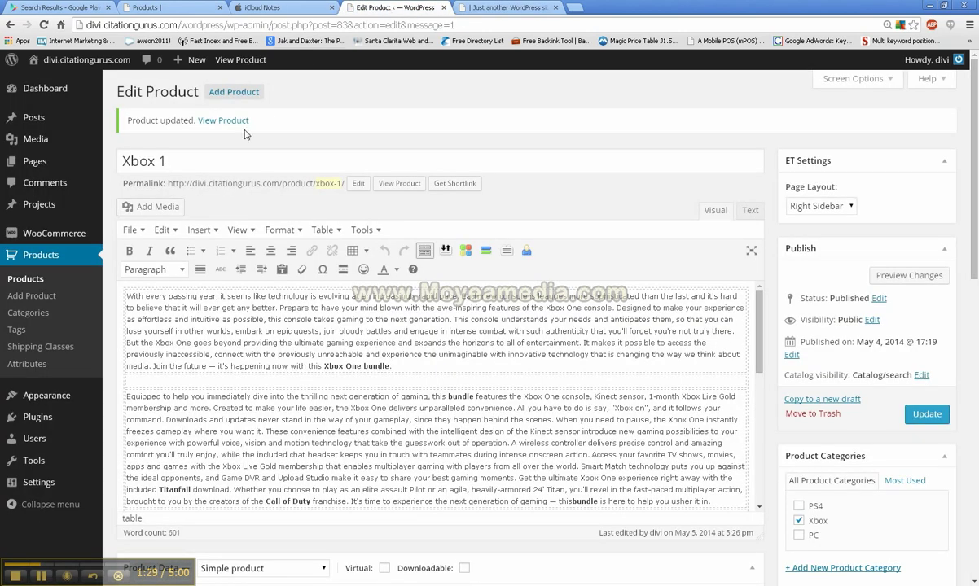
left_click(28, 165)
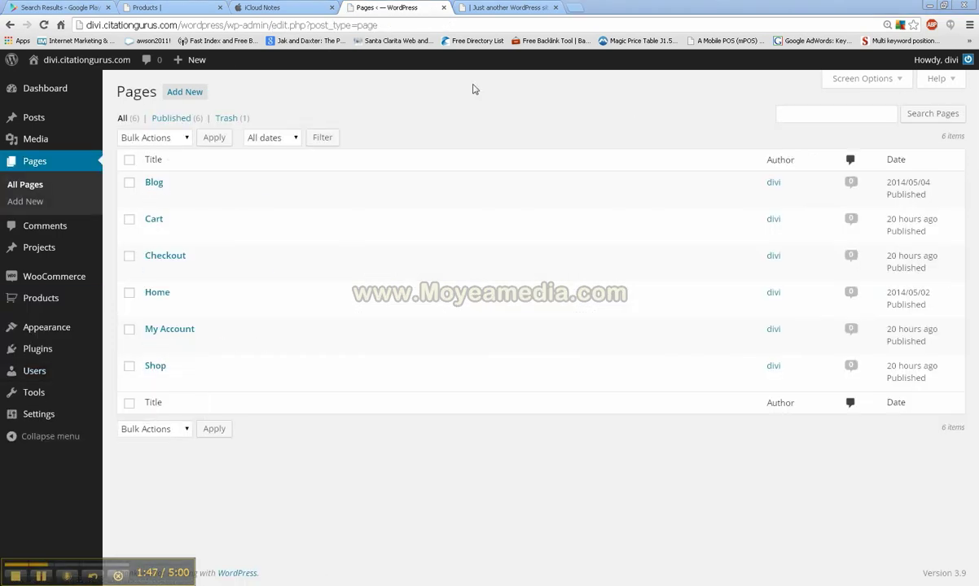
left_click(192, 96)
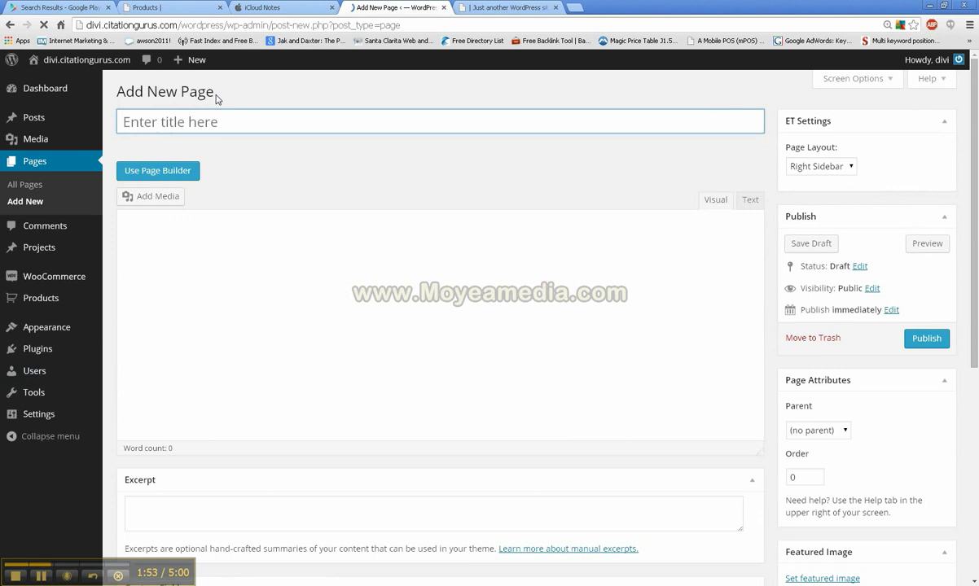
type("Hon")
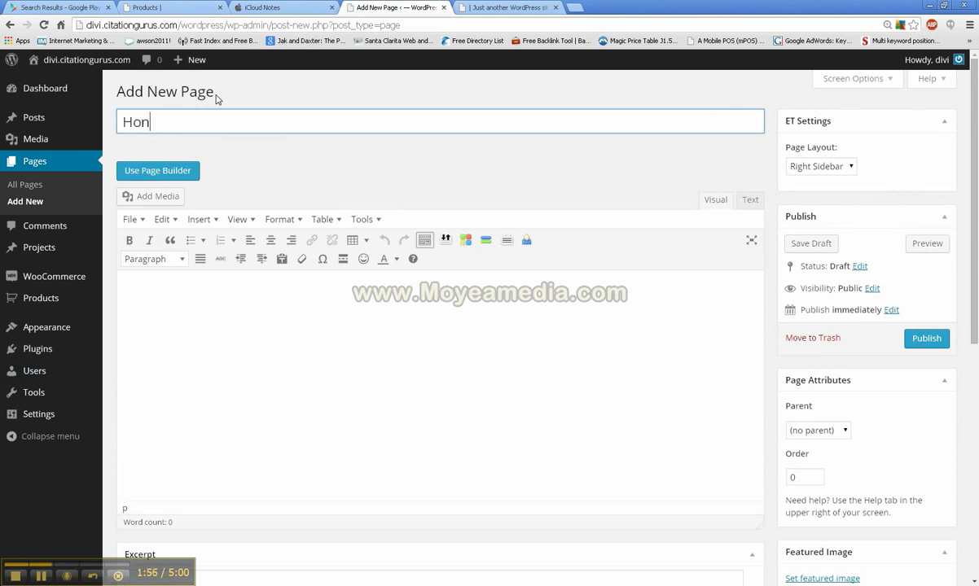
key("BackSpace")
type("me 2")
Switch the page to the Page Builder and add two more rows to its section.
left_click(161, 171)
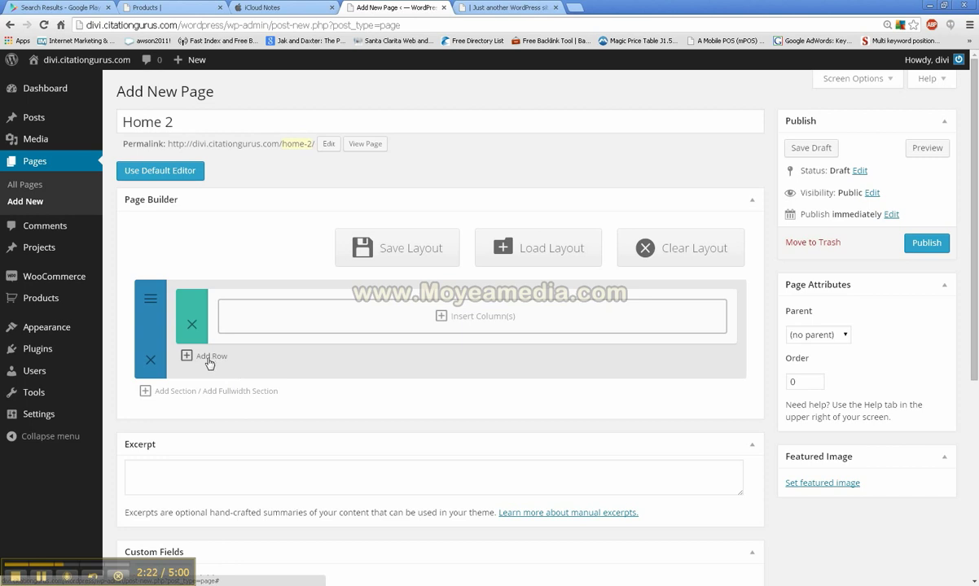
left_click(209, 358)
left_click(188, 420)
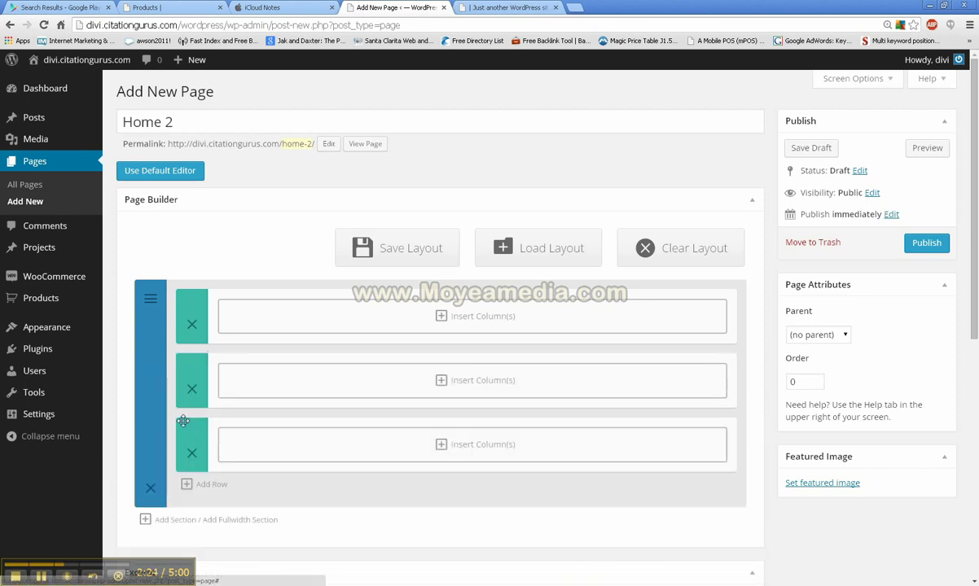
Look through the available column layouts and insert a single full-width column in the first row.
left_click(458, 325)
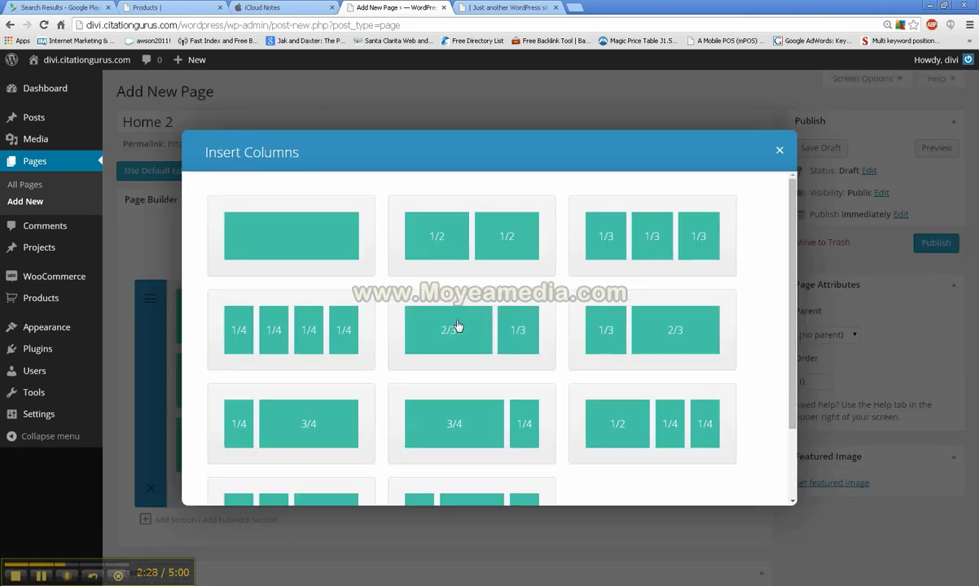
scroll(371, 306, "down", 3)
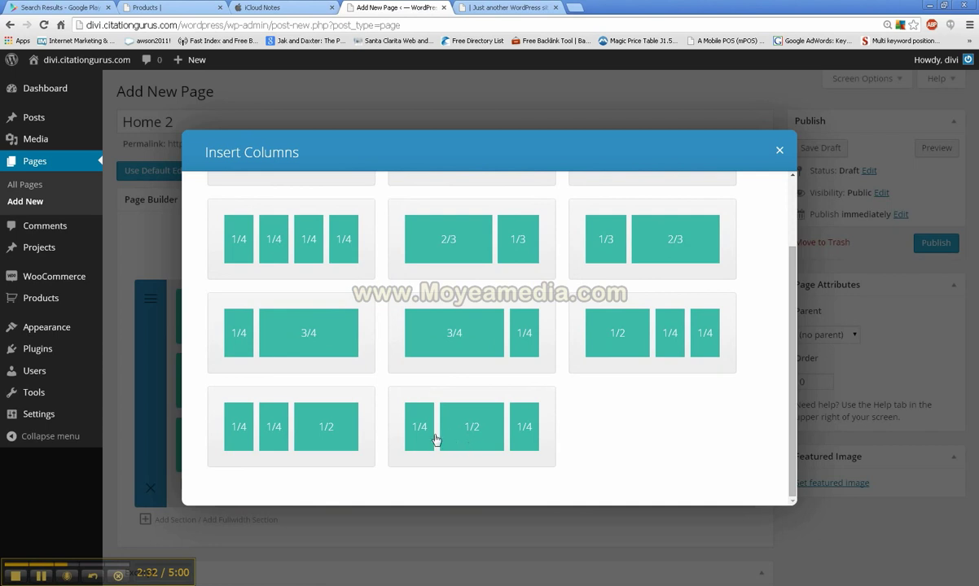
scroll(330, 437, "up", 2)
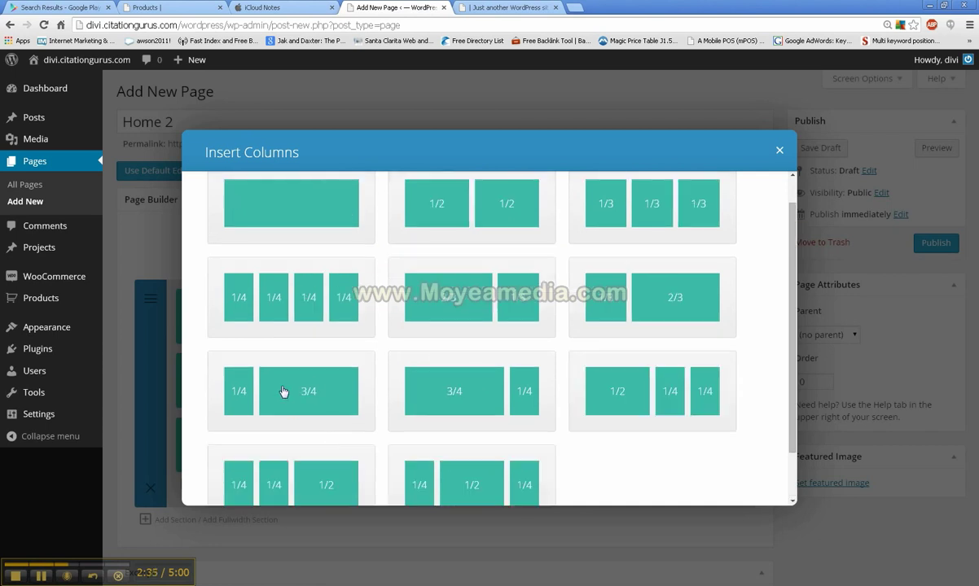
scroll(284, 391, "up", 1)
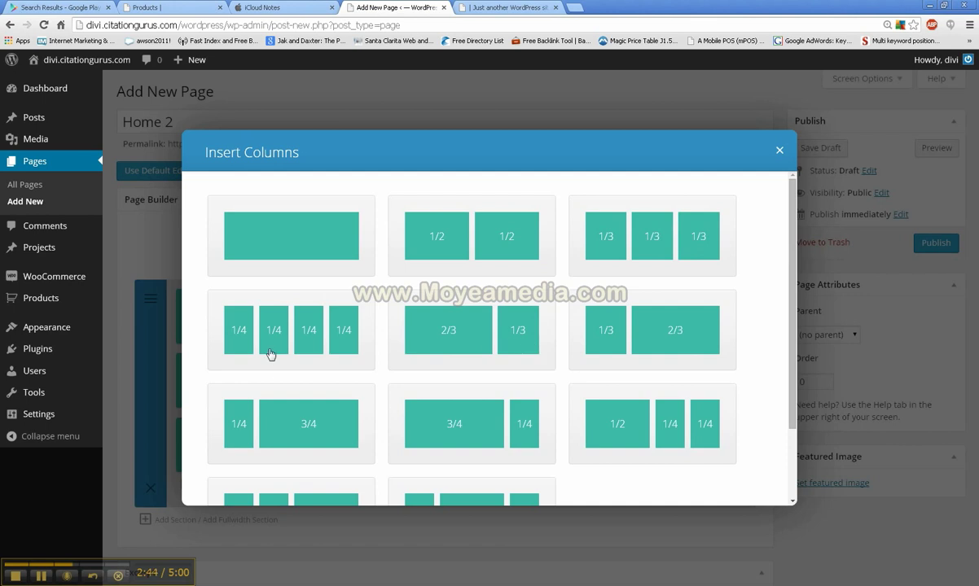
scroll(343, 345, "down", 2)
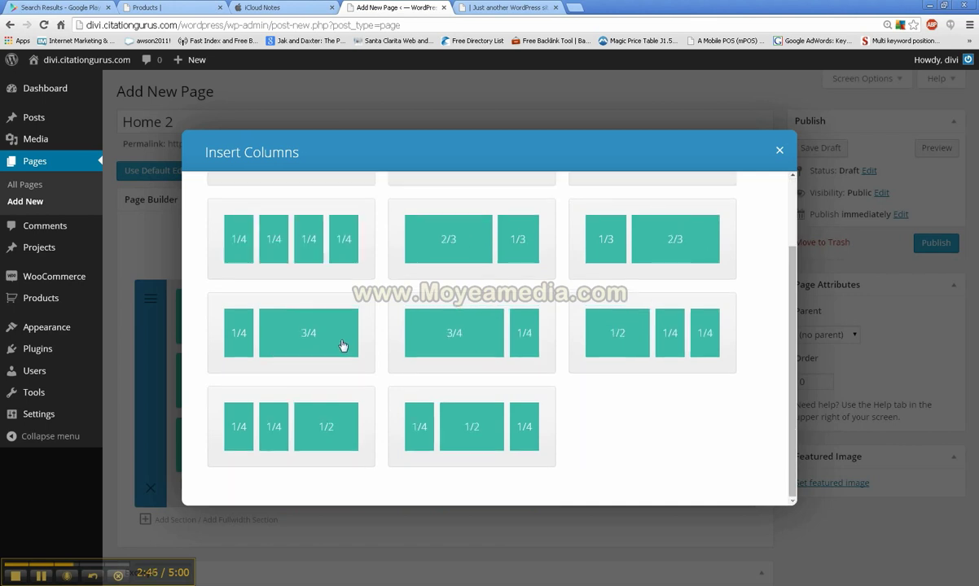
scroll(605, 266, "up", 1)
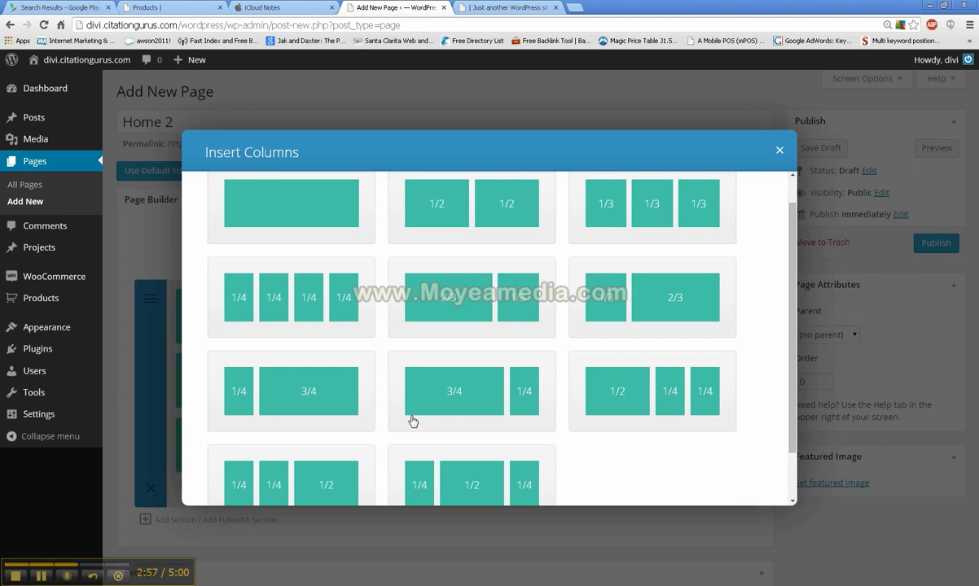
scroll(412, 421, "down", 2)
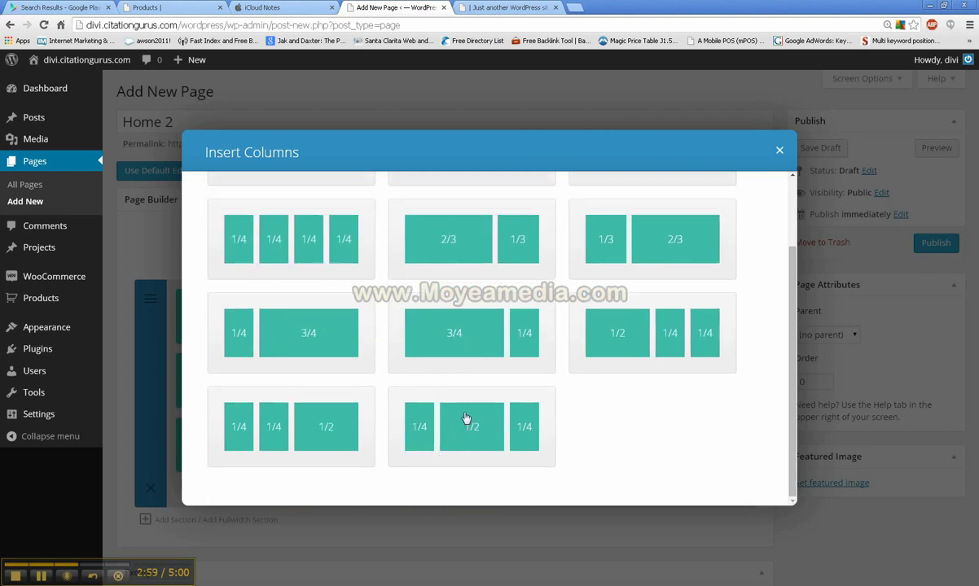
scroll(459, 401, "up", 1)
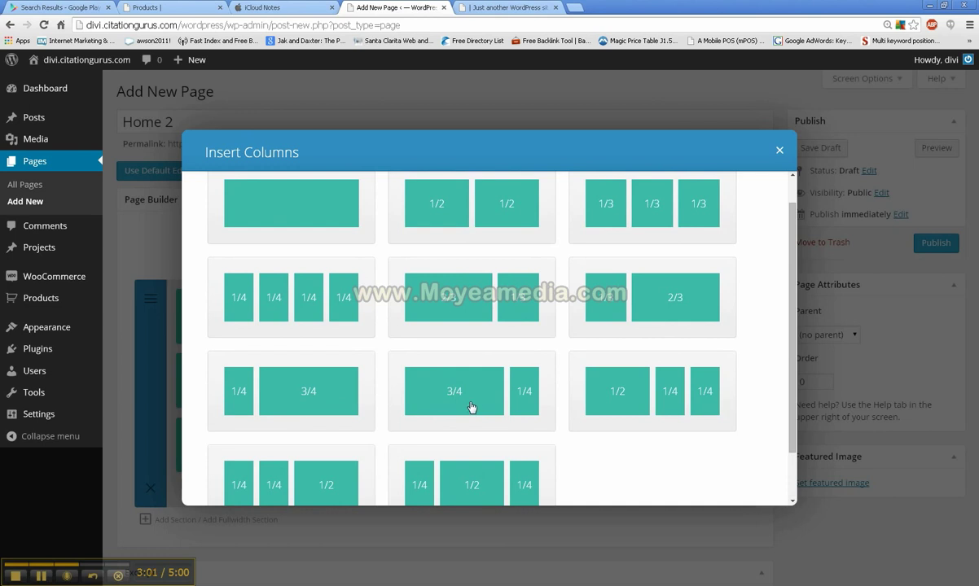
scroll(471, 407, "up", 1)
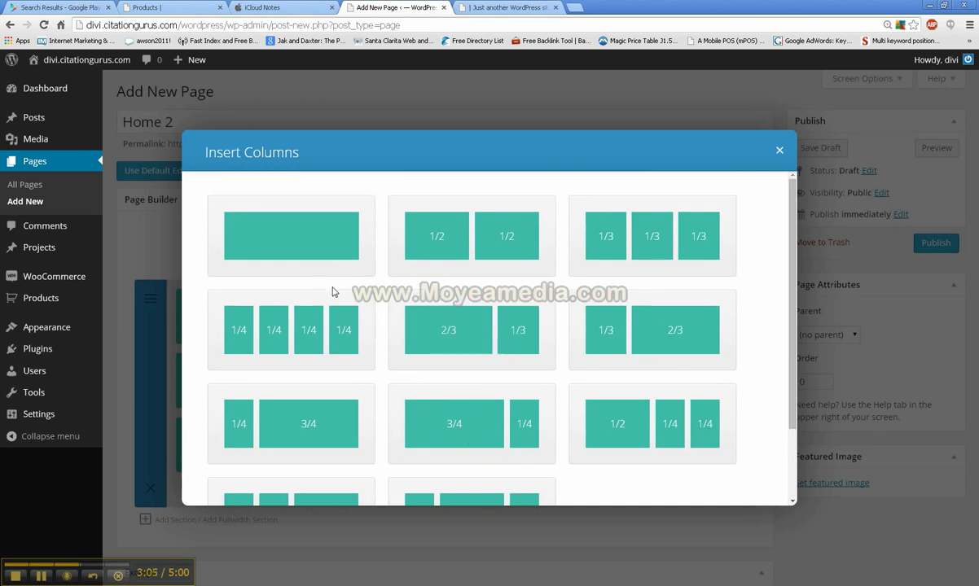
left_click(304, 254)
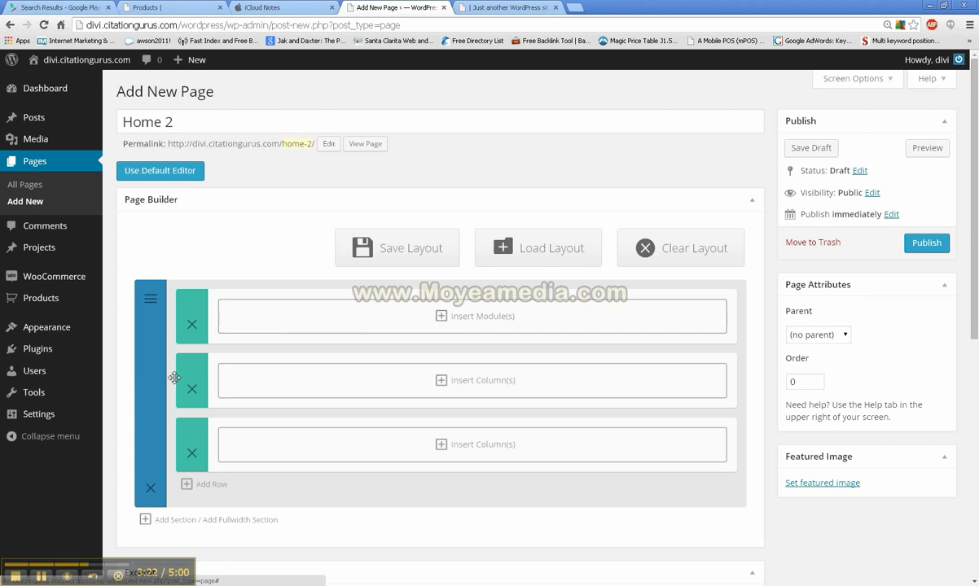
Delete the first row from the section and add a new empty row.
left_click(192, 326)
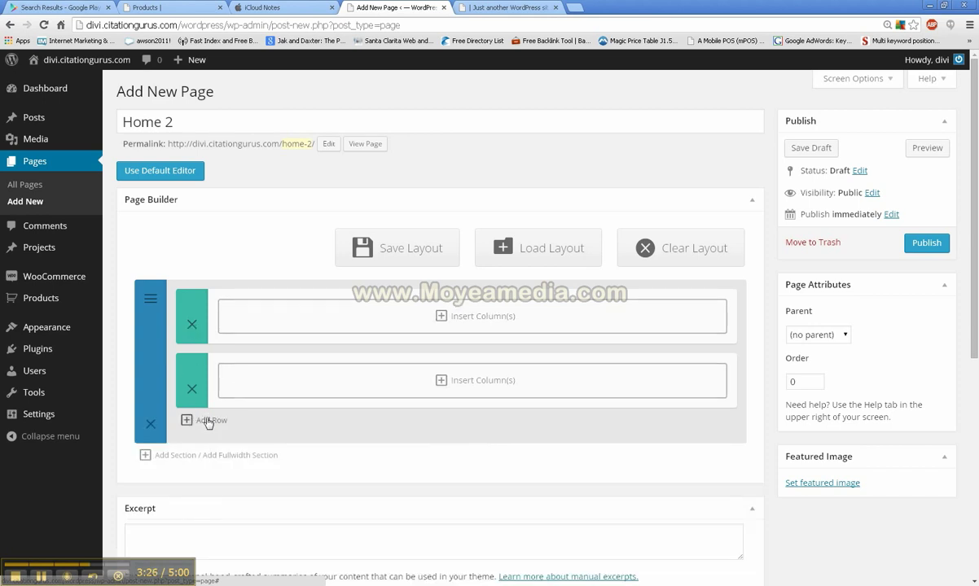
left_click(205, 420)
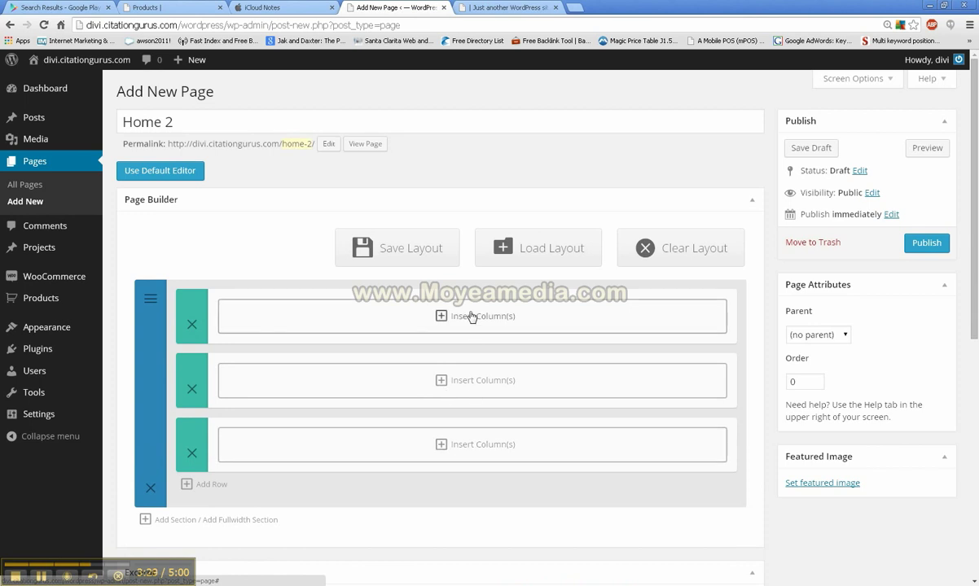
Insert a single full-width column in the first row and add another regular section below the existing one.
left_click(470, 315)
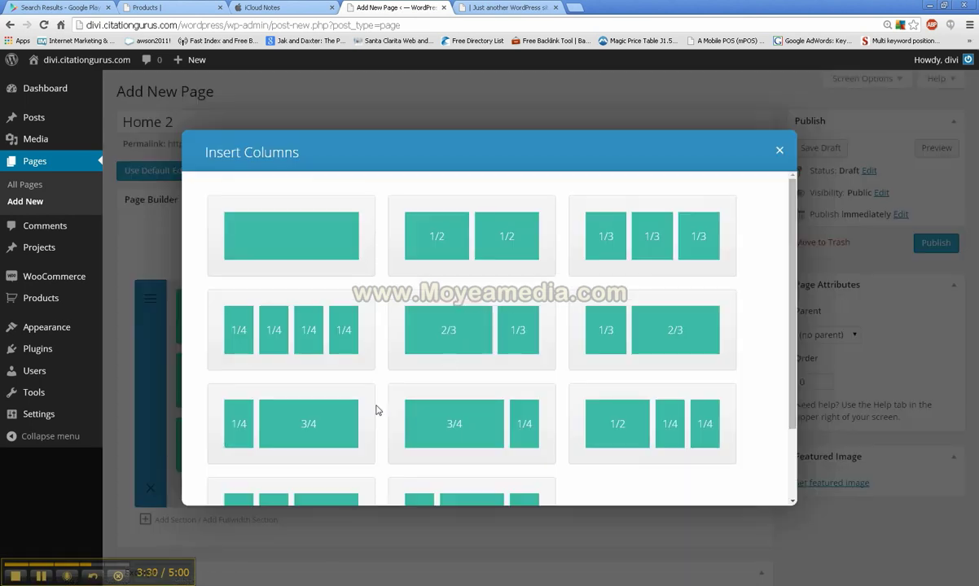
left_click(310, 241)
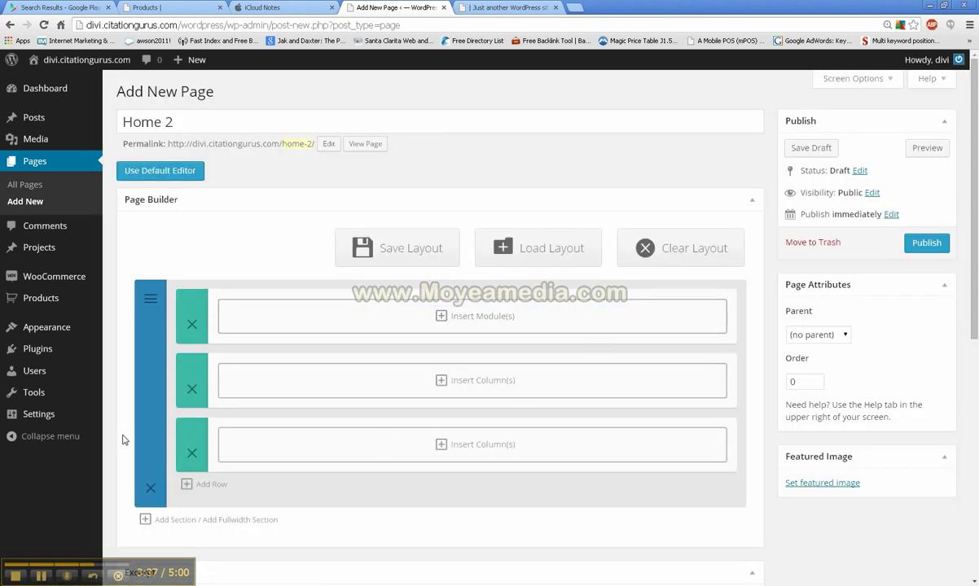
left_click(167, 521)
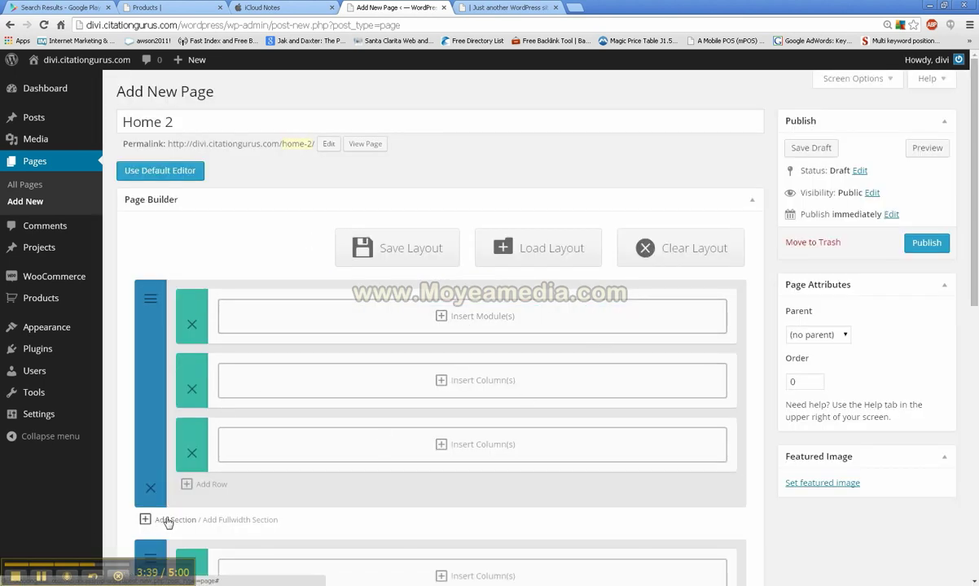
scroll(179, 489, "down", 4)
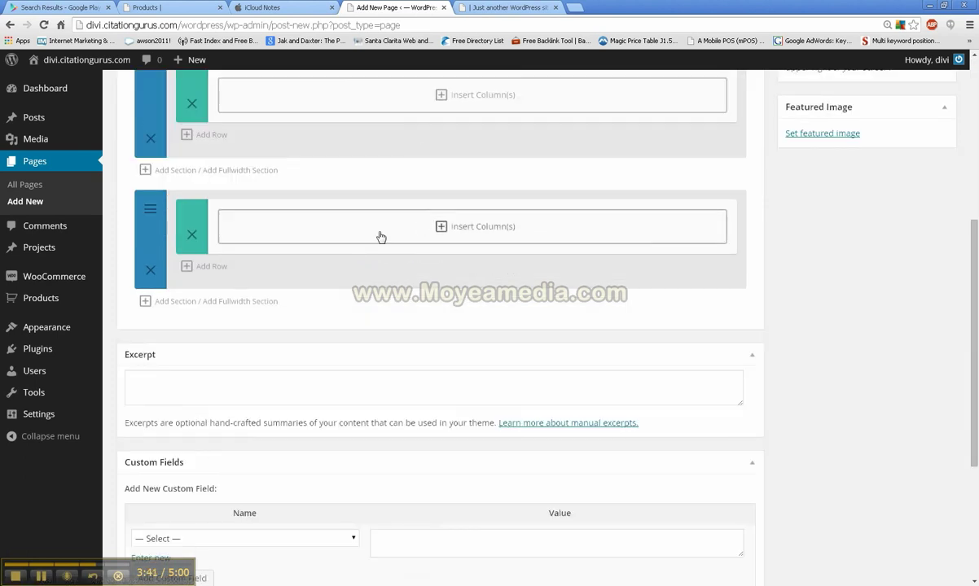
scroll(361, 234, "up", 3)
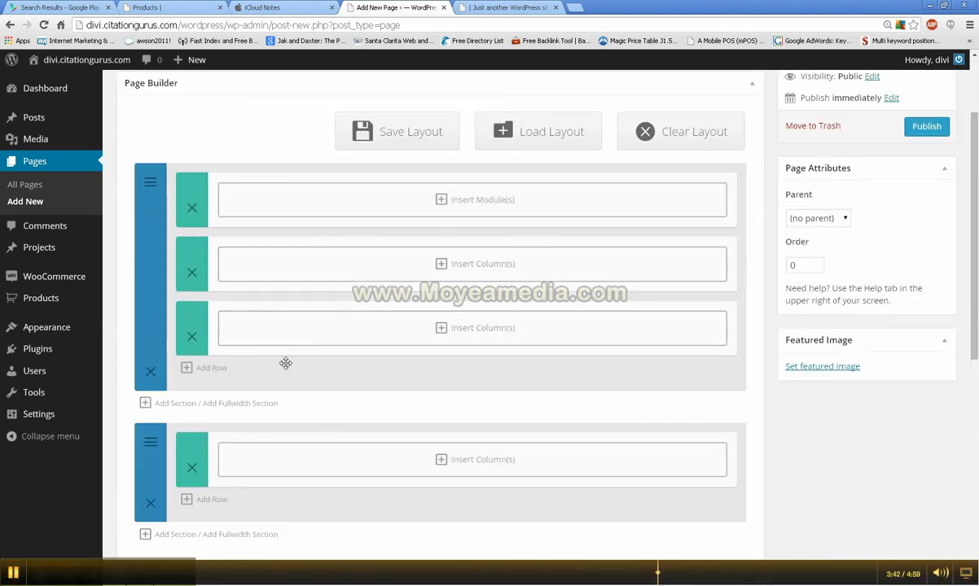
Open the module choices for the full-width column in the first row.
left_click(470, 207)
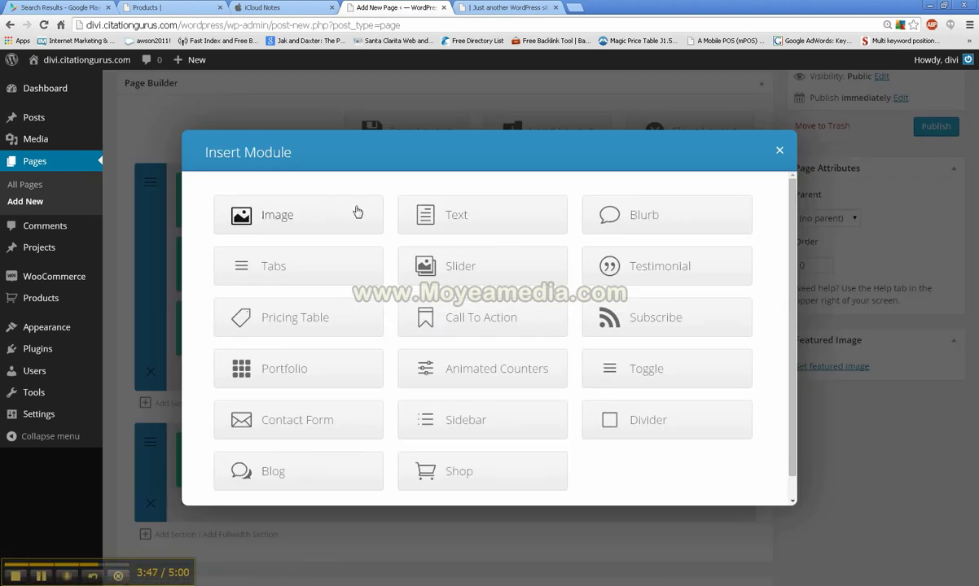